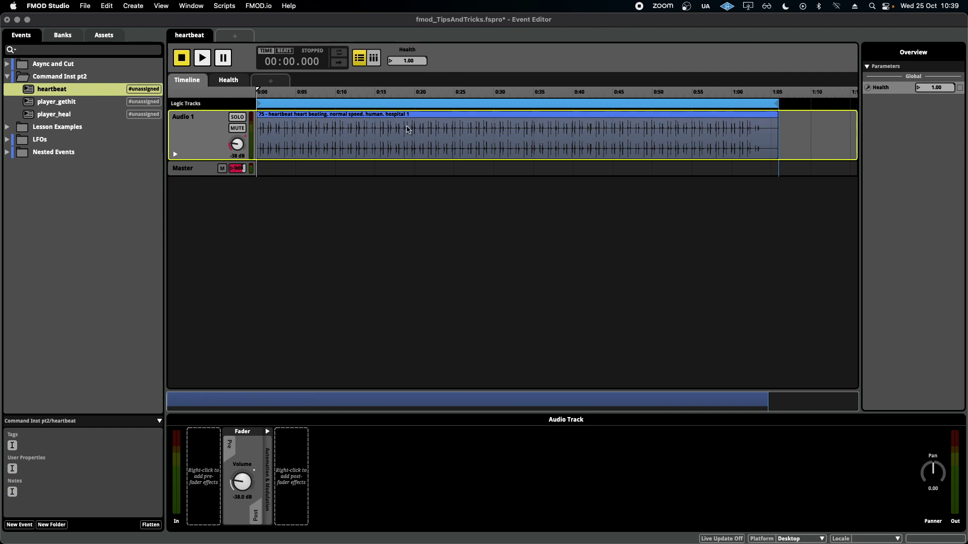
Select the heartbeat clip on Audio 1 and try lowering the Health value.
{"action": "left_click", "coordinate": [390, 134]}
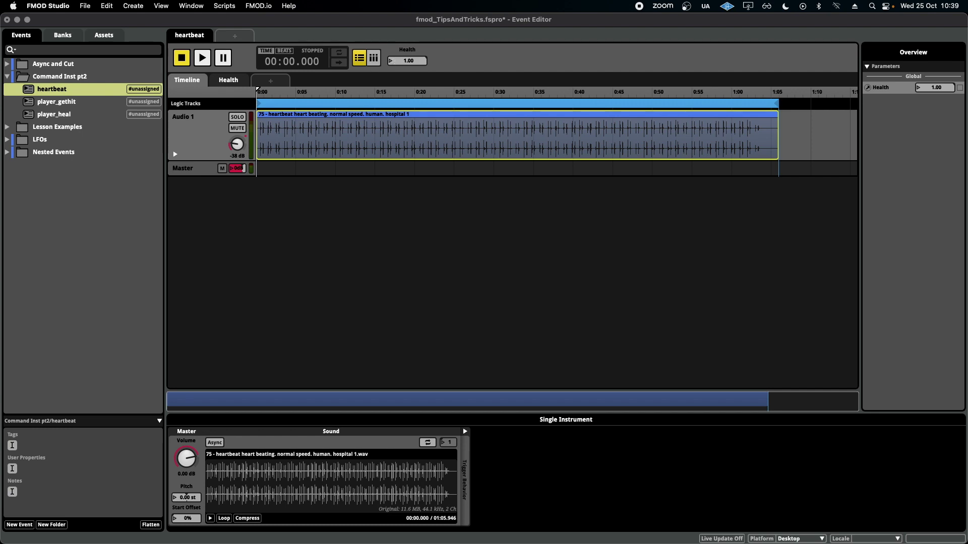
{"action": "left_click_drag", "start_coordinate": [408, 60], "coordinate": [409, 61]}
{"action": "key", "text": "space"}
{"action": "left_click_drag", "start_coordinate": [426, 61], "coordinate": [426, 85]}
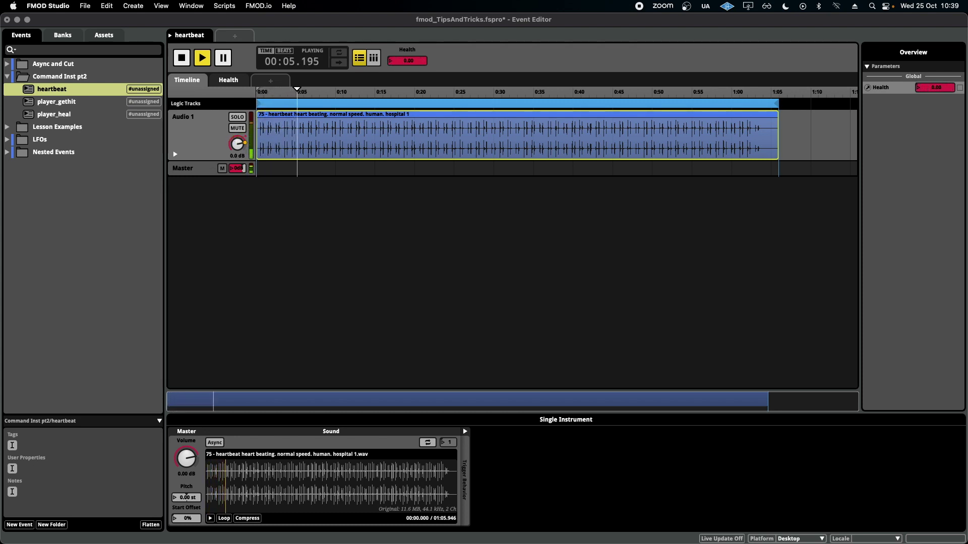
{"action": "key", "text": "space"}
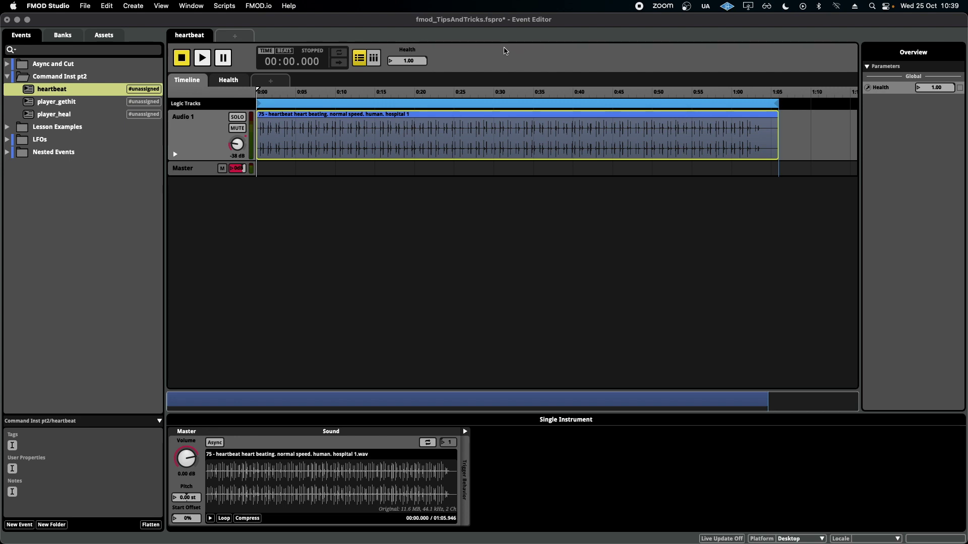
{"action": "left_click", "coordinate": [69, 103]}
Preview player_gethit, glance at heartbeat, then return to player_gethit's Audio 1 track options.
{"action": "key", "text": "space"}
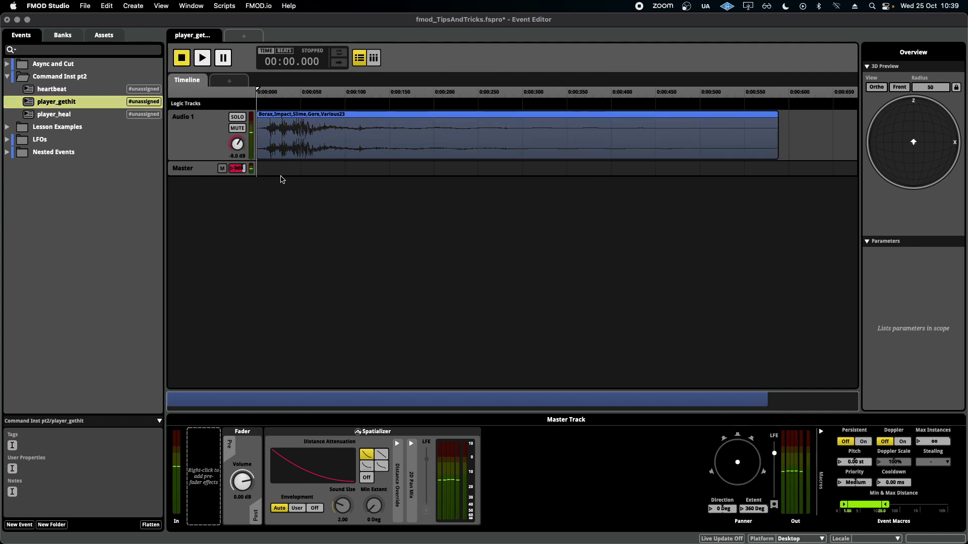
{"action": "right_click", "coordinate": [194, 132]}
{"action": "key", "text": "Escape"}
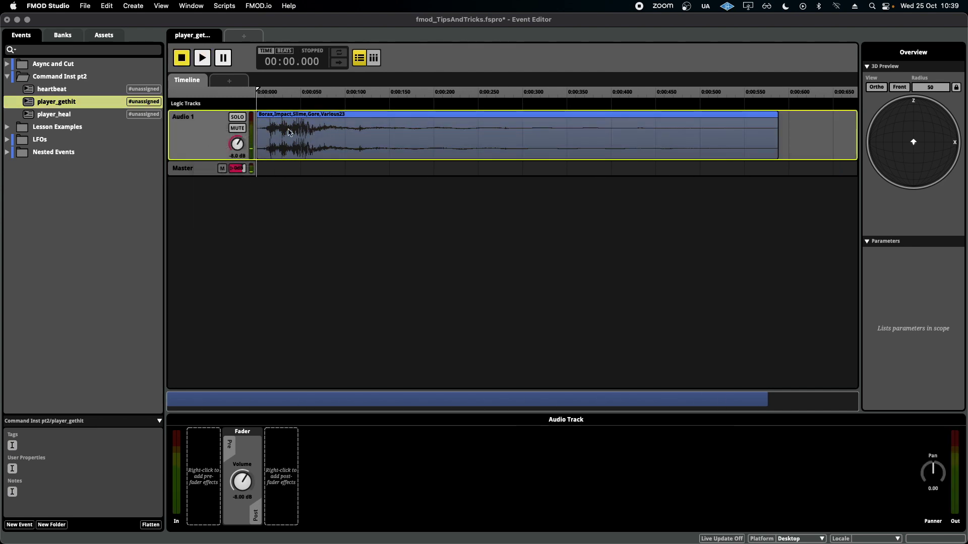
{"action": "left_click", "coordinate": [94, 89]}
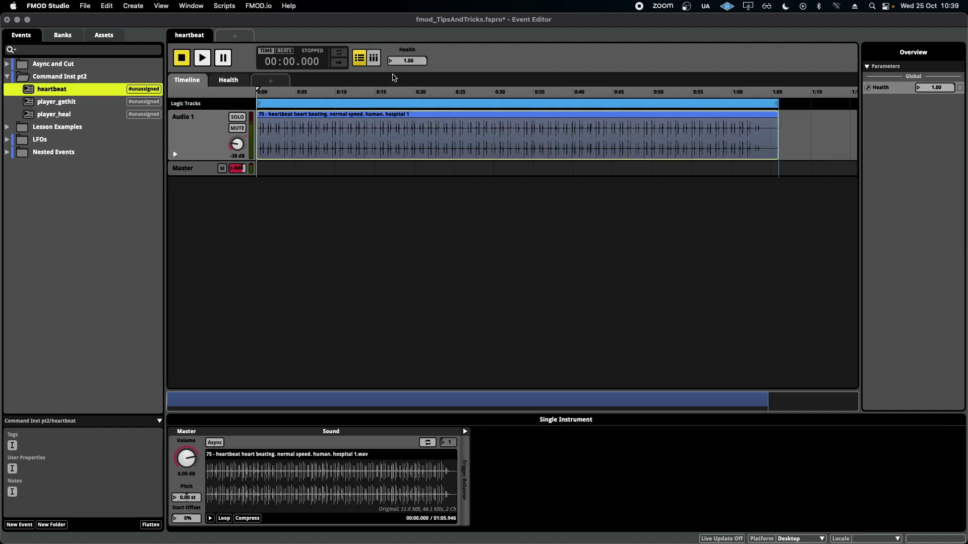
{"action": "left_click", "coordinate": [99, 102]}
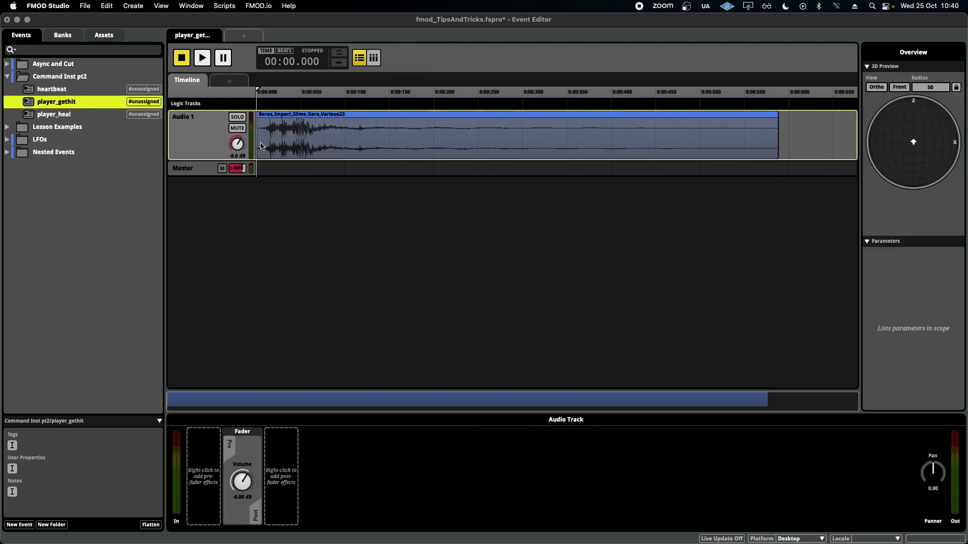
{"action": "right_click", "coordinate": [201, 134]}
Add an Audio 2 track to player_gethit with a Command Instrument at its start.
{"action": "left_click", "coordinate": [247, 145]}
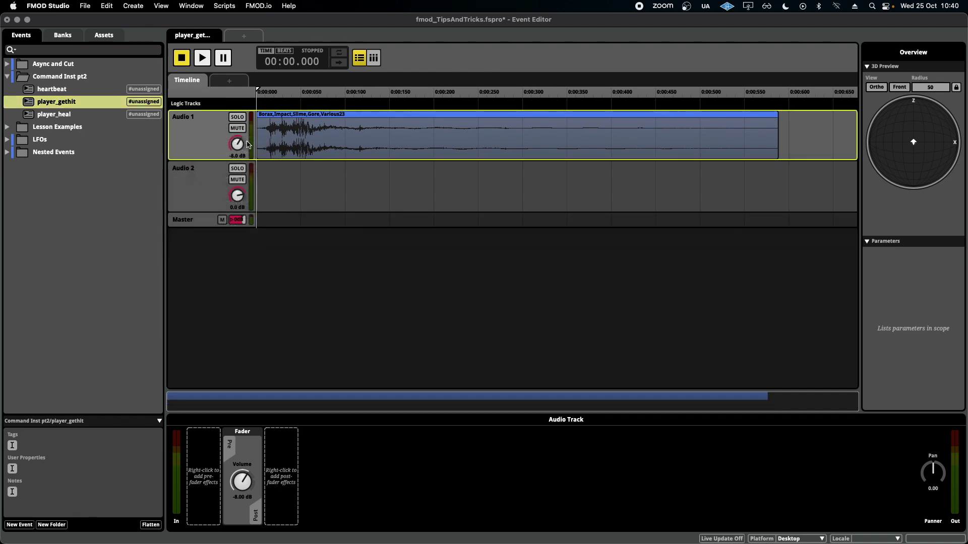
{"action": "right_click", "coordinate": [276, 182]}
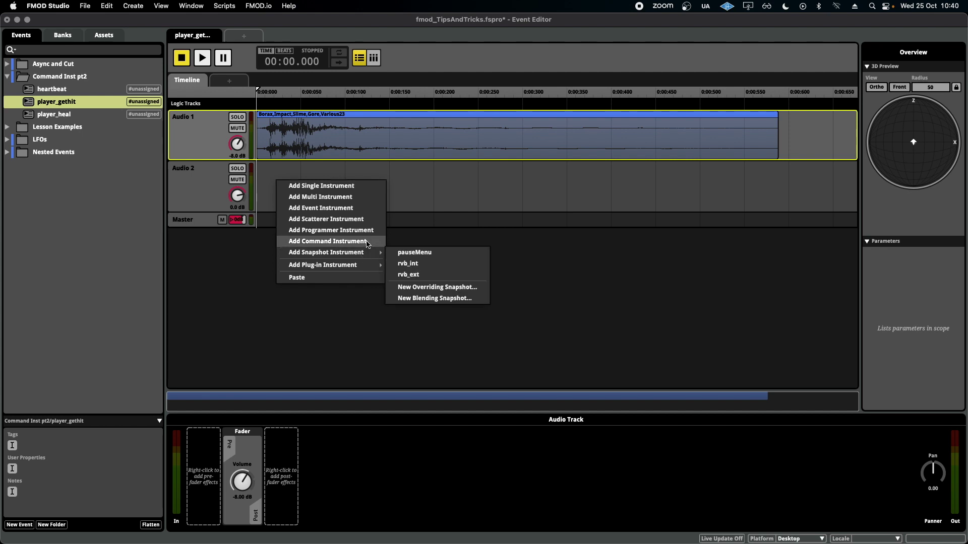
{"action": "left_click", "coordinate": [368, 245]}
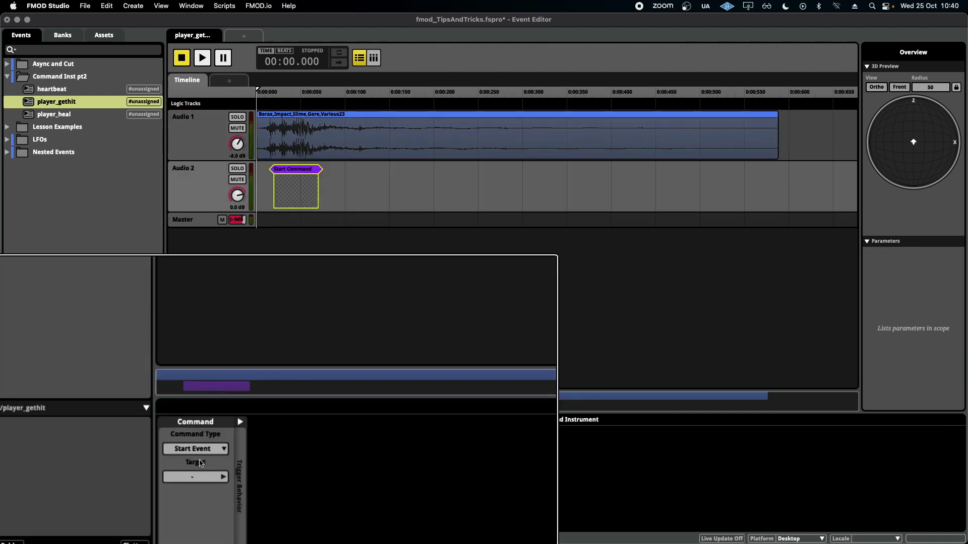
Set the command to Increment Parameter targeting the global Health parameter.
{"action": "left_click", "coordinate": [218, 452]}
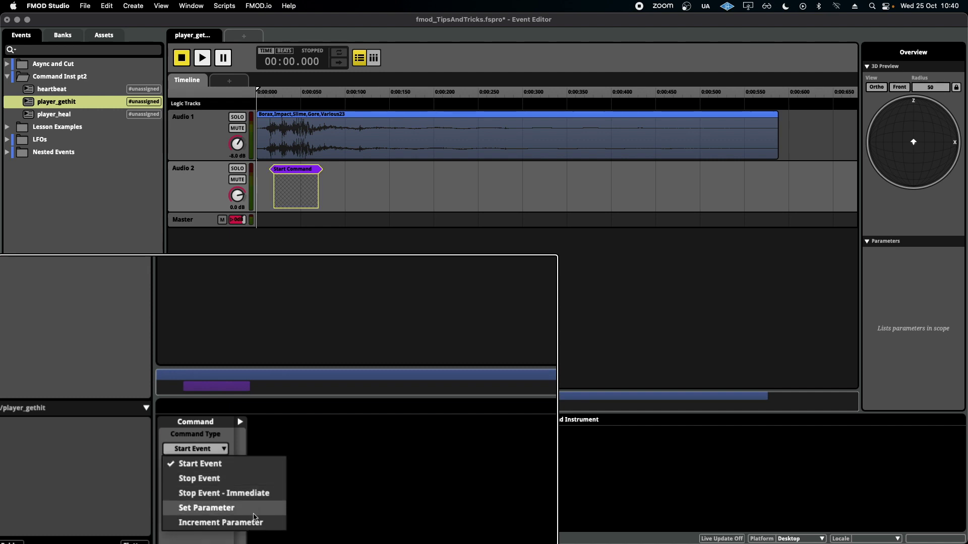
{"action": "left_click", "coordinate": [276, 524]}
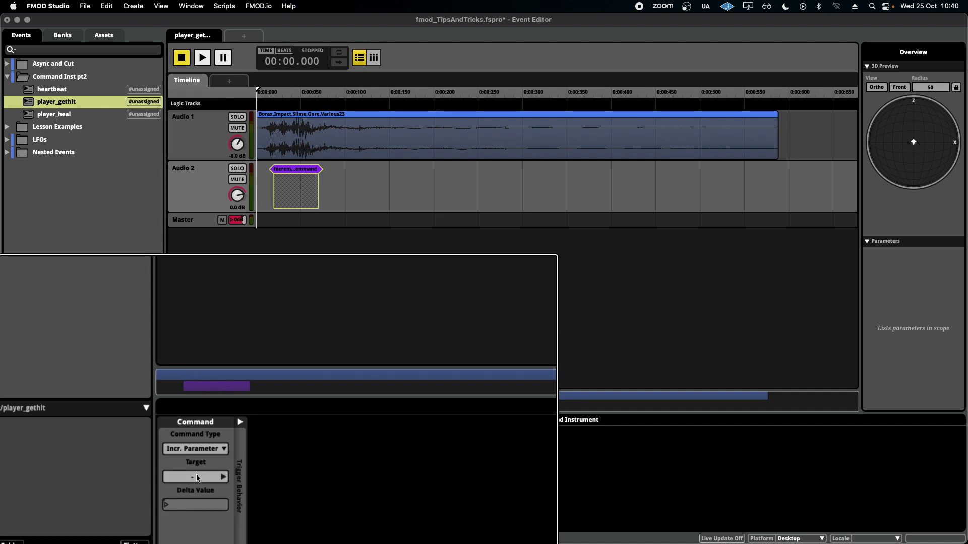
{"action": "left_click", "coordinate": [217, 479]}
{"action": "mouse_move", "coordinate": [274, 479]}
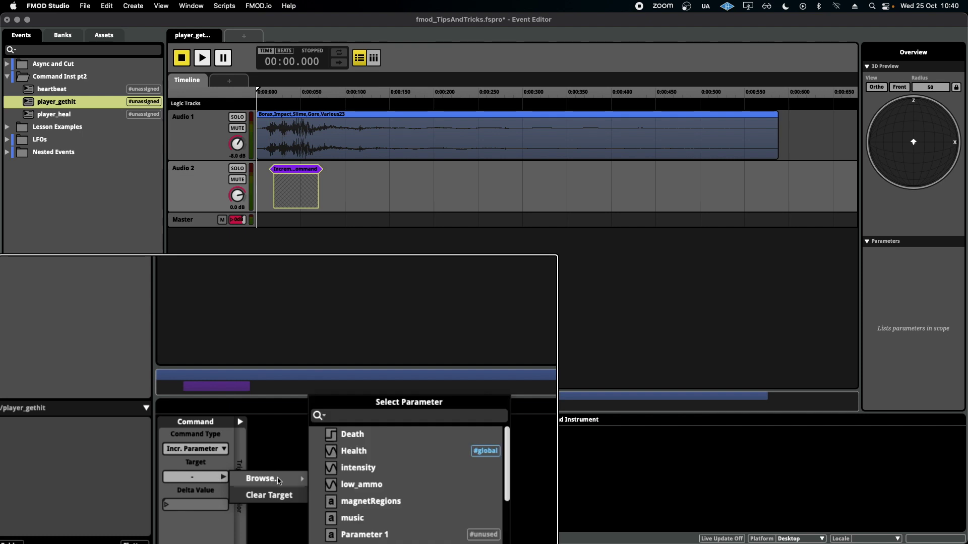
{"action": "left_click", "coordinate": [355, 453]}
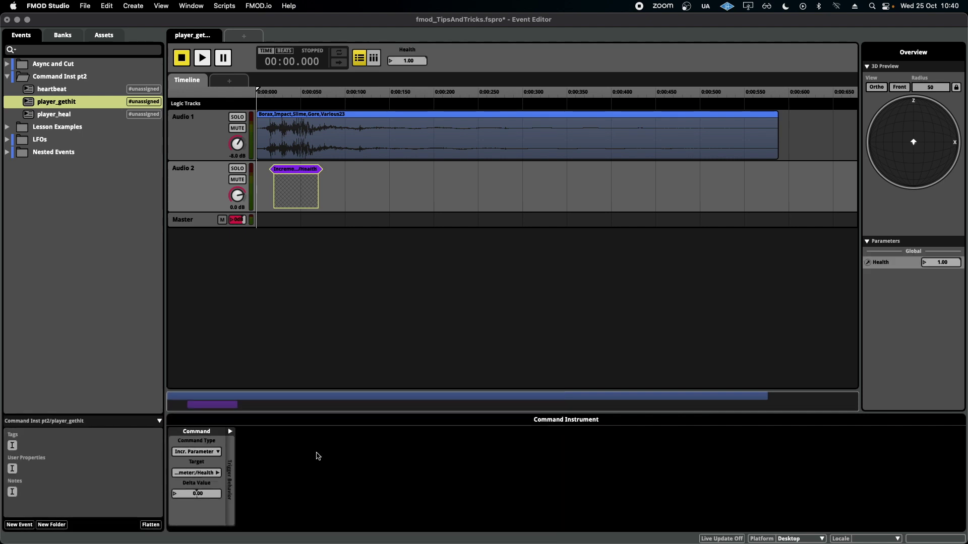
{"action": "right_click", "coordinate": [408, 50]}
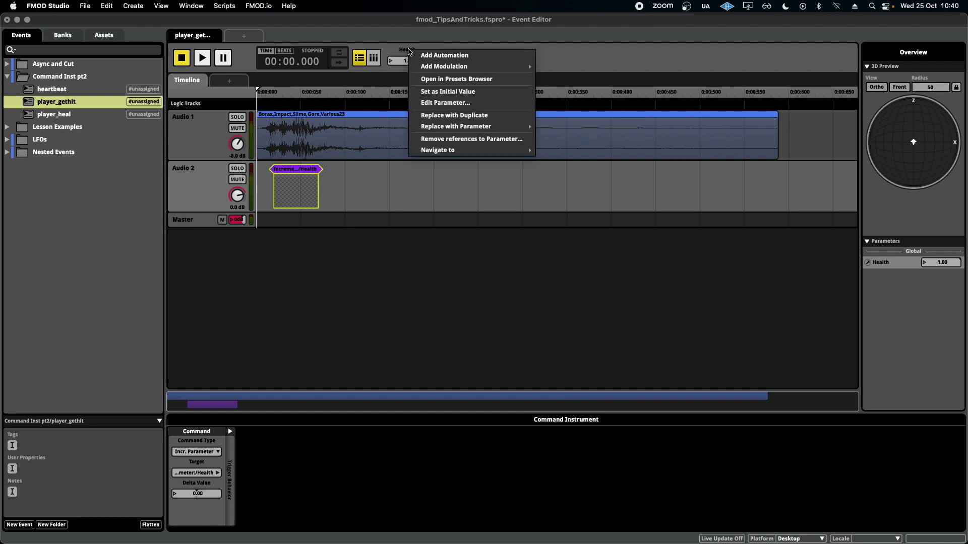
{"action": "left_click", "coordinate": [450, 103]}
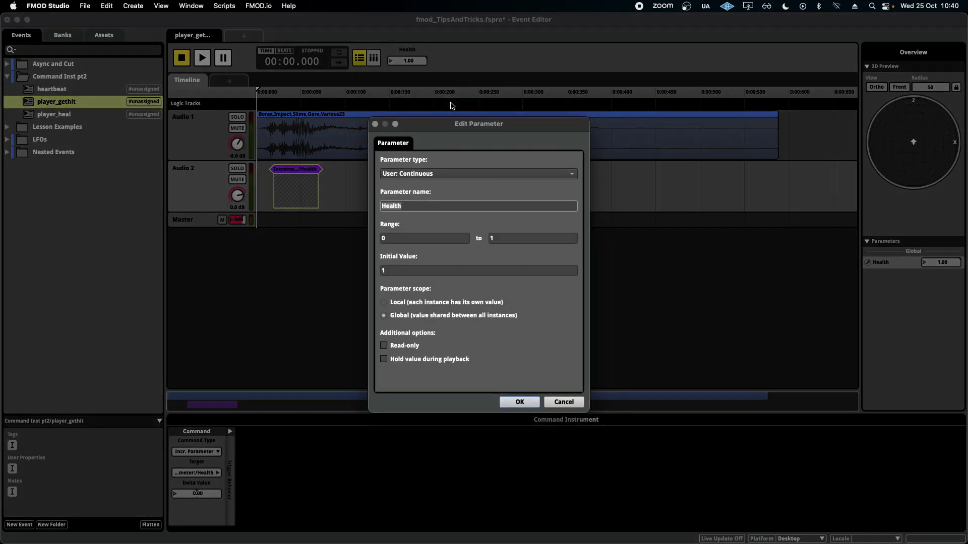
{"action": "left_click", "coordinate": [384, 302]}
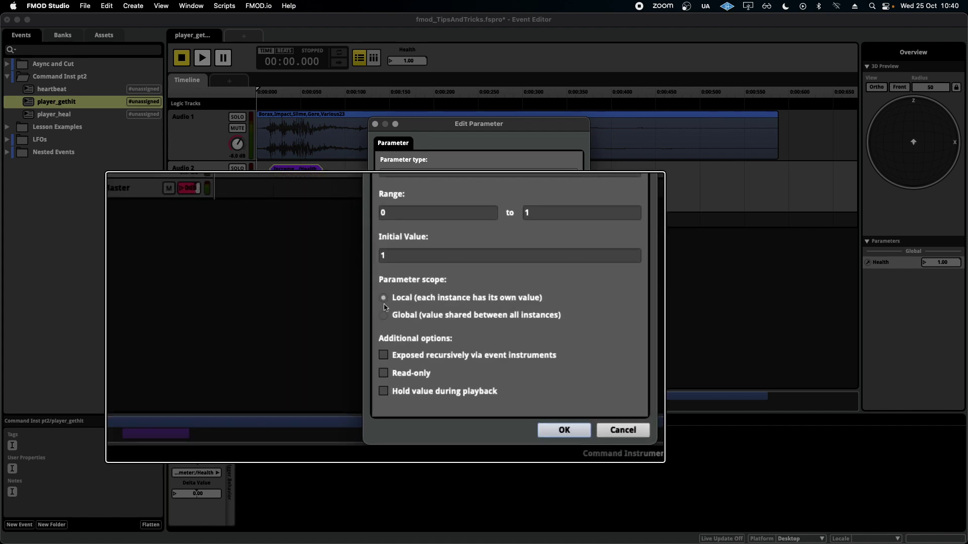
{"action": "left_click", "coordinate": [383, 315]}
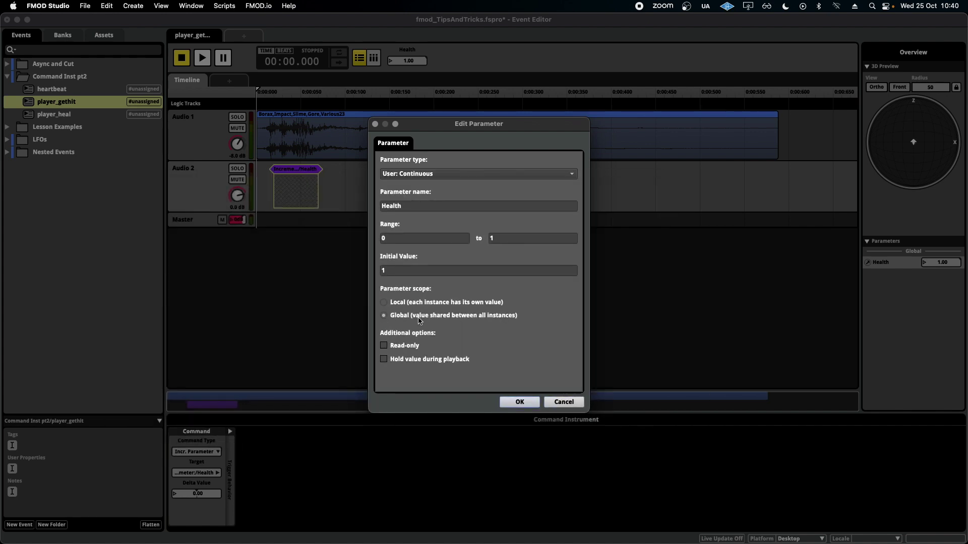
{"action": "left_click", "coordinate": [519, 401]}
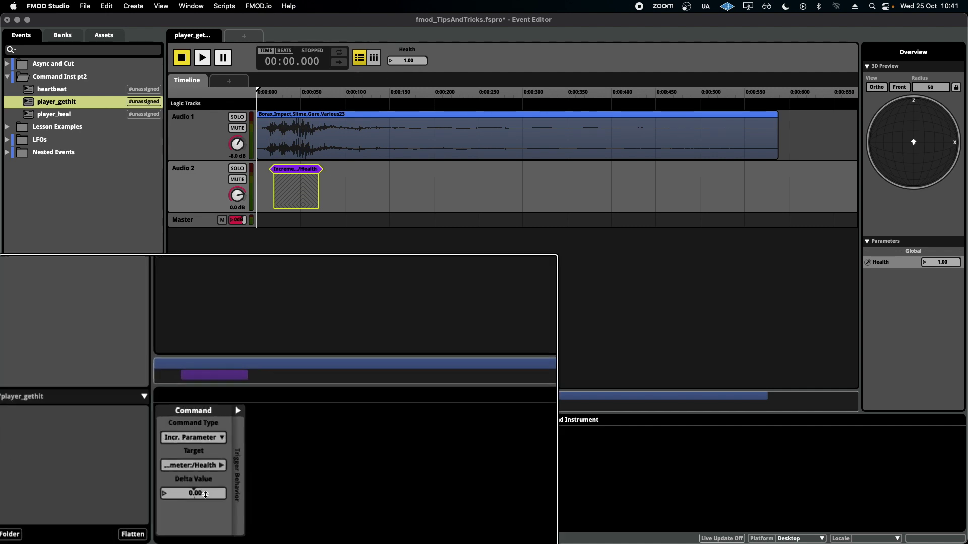
Set the Increment Parameter command's Delta Value to -0.20.
{"action": "left_click_drag", "start_coordinate": [205, 495], "coordinate": [205, 500]}
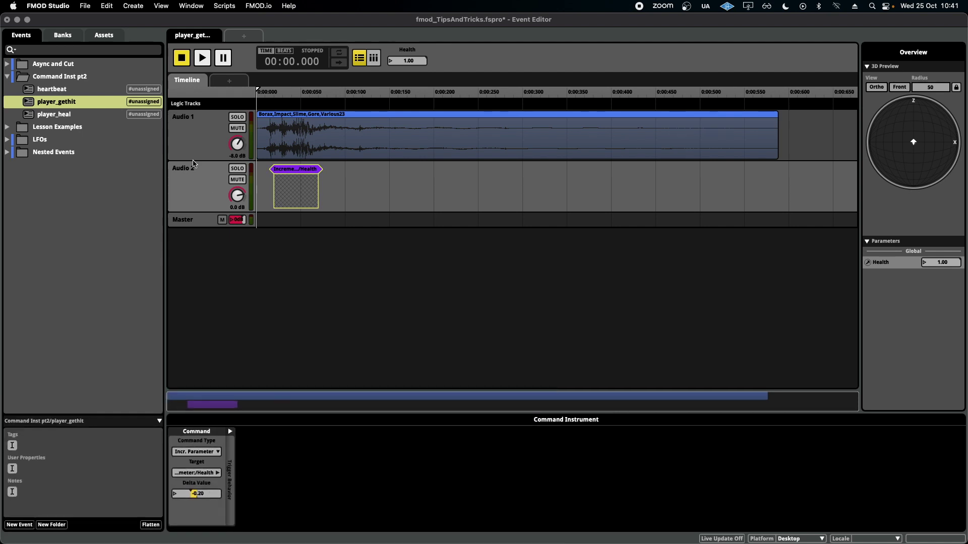
{"action": "left_click", "coordinate": [98, 90]}
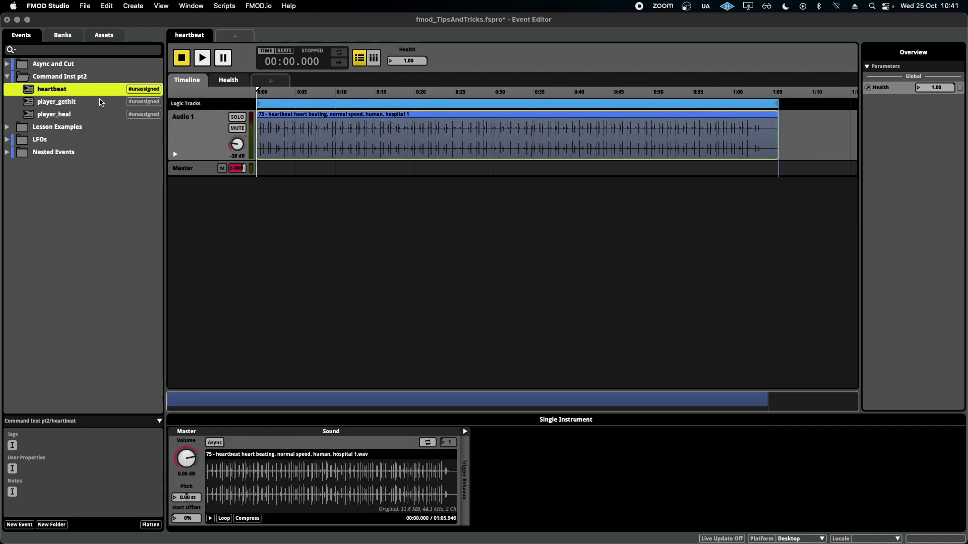
{"action": "key", "text": "space"}
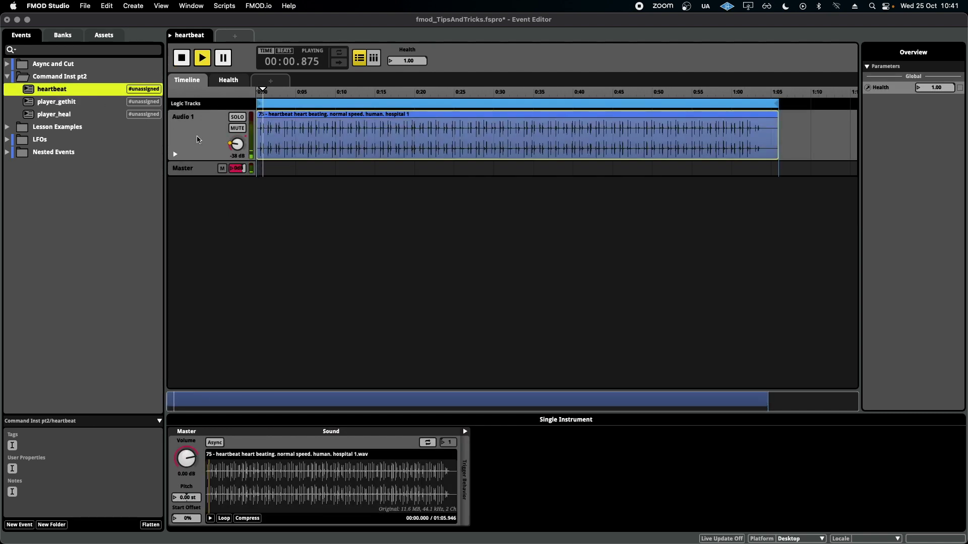
{"action": "left_click", "coordinate": [234, 39]}
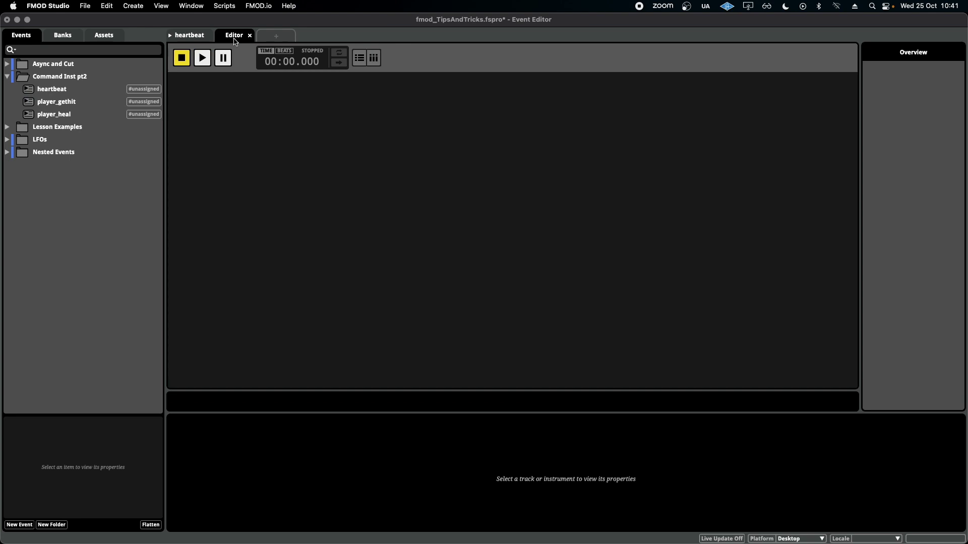
{"action": "left_click", "coordinate": [62, 102]}
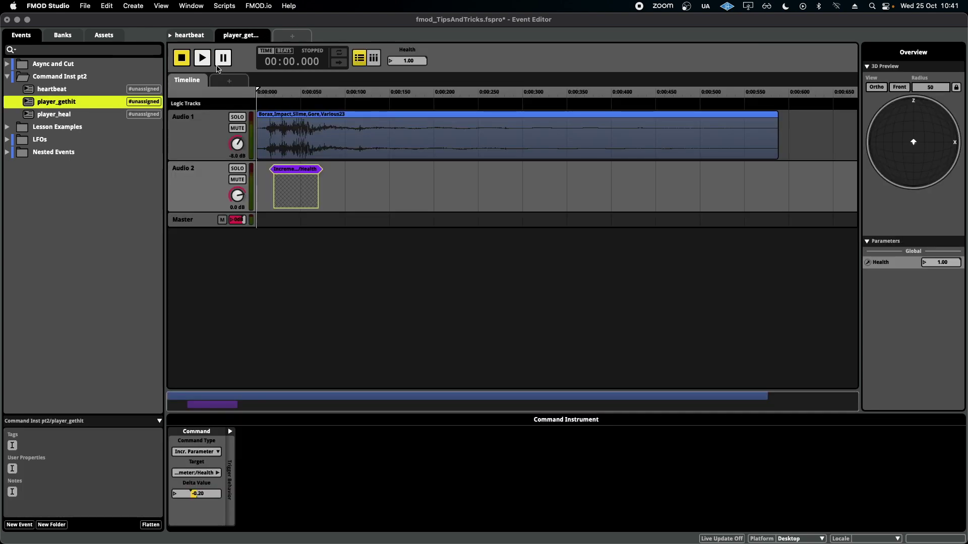
{"action": "left_click", "coordinate": [203, 59]}
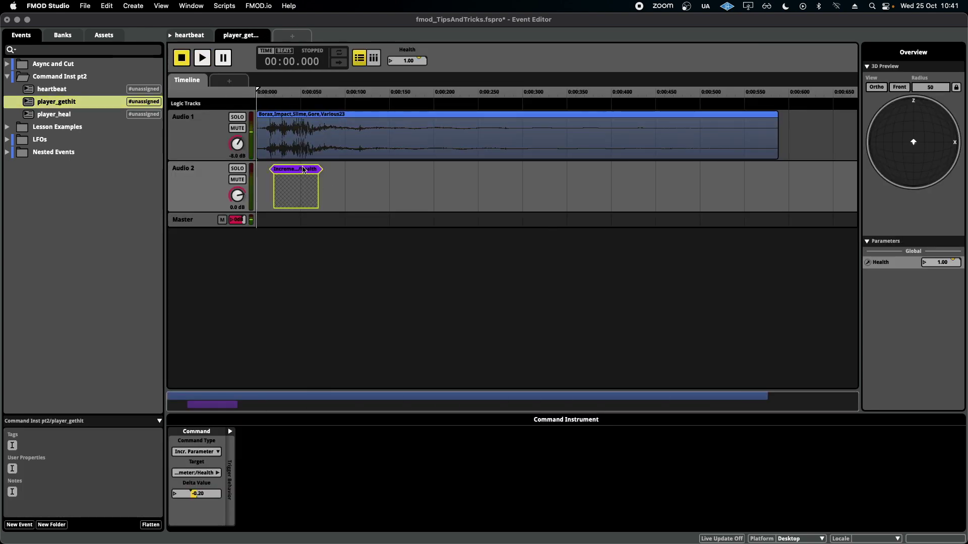
{"action": "left_click_drag", "start_coordinate": [242, 147], "coordinate": [242, 154]}
{"action": "left_click", "coordinate": [203, 59]}
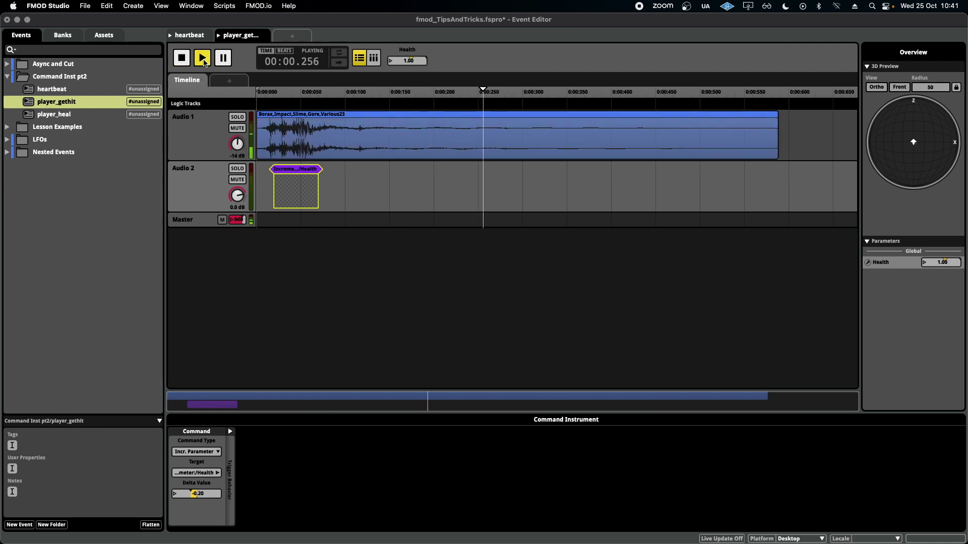
{"action": "left_click", "coordinate": [203, 59]}
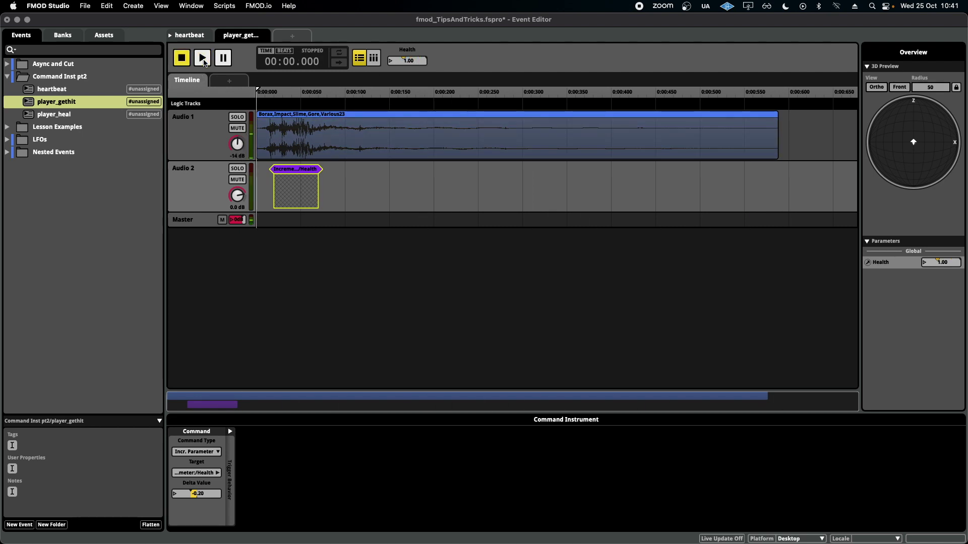
{"action": "left_click", "coordinate": [203, 60]}
{"action": "left_click", "coordinate": [203, 59]}
{"action": "left_click", "coordinate": [189, 36]}
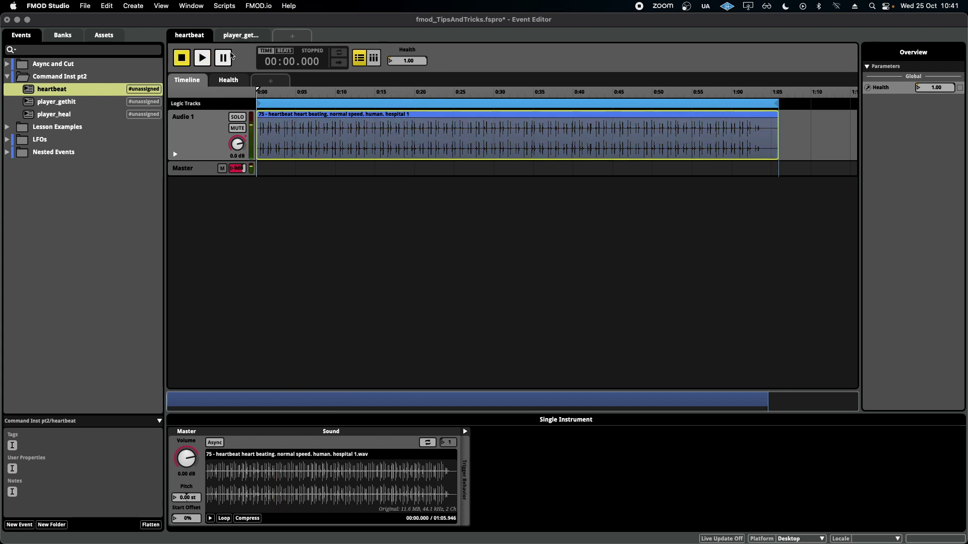
{"action": "left_click", "coordinate": [239, 36]}
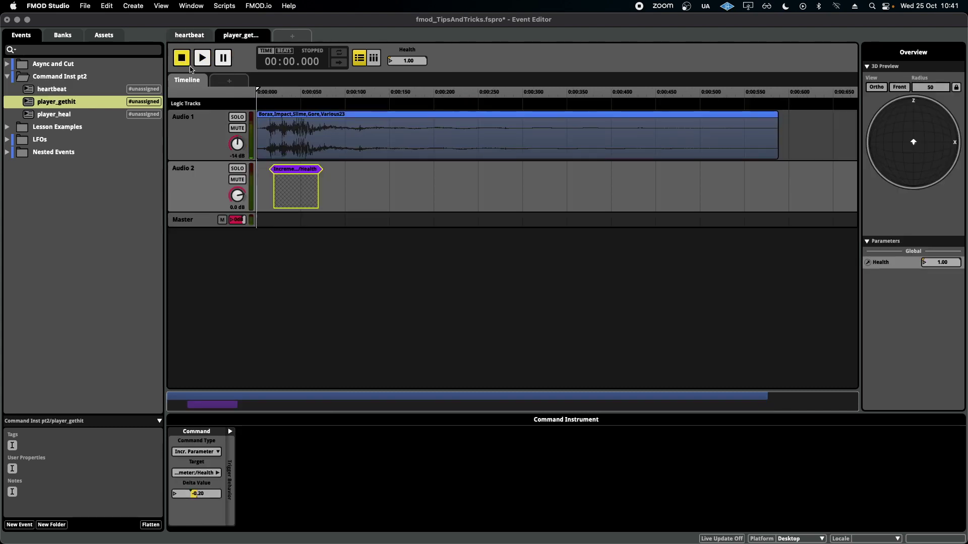
In player_heal, lower Audio 1 to -12 dB and add an Audio 2 Command Instrument.
{"action": "left_click", "coordinate": [90, 114]}
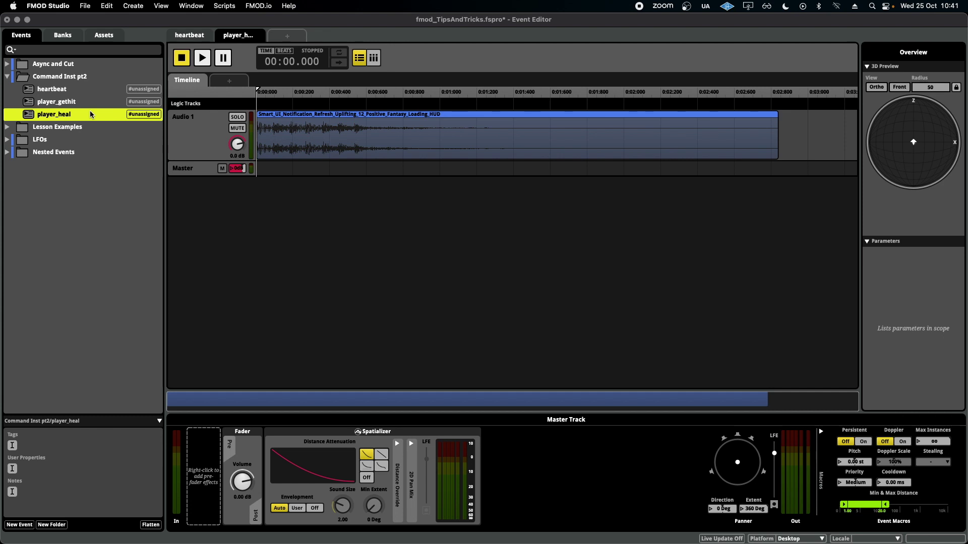
{"action": "left_click_drag", "start_coordinate": [237, 144], "coordinate": [237, 156]}
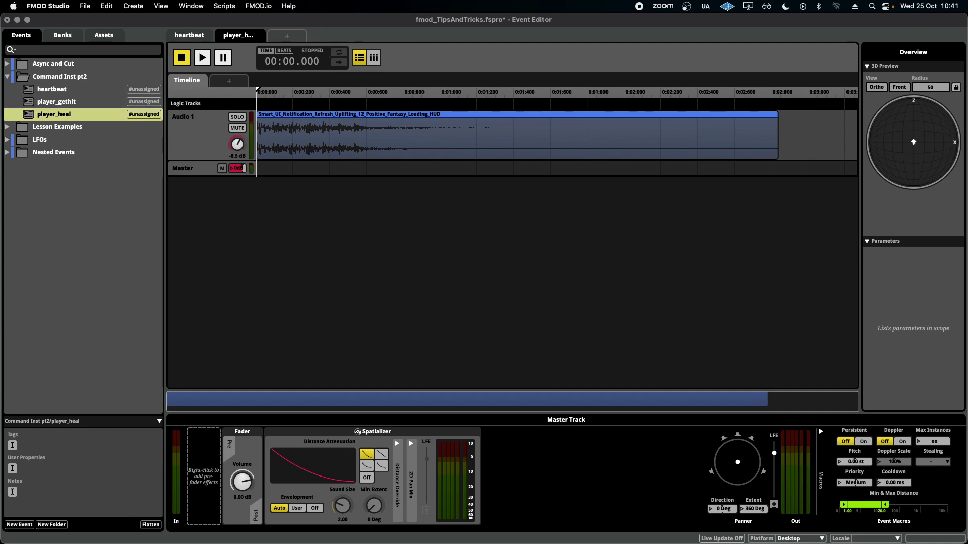
{"action": "right_click", "coordinate": [200, 136]}
{"action": "left_click", "coordinate": [216, 138]}
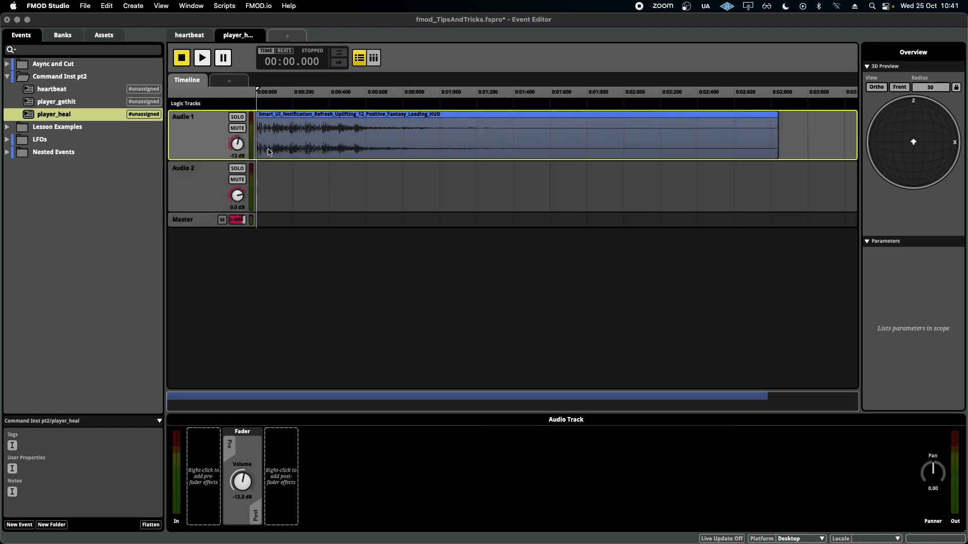
{"action": "right_click", "coordinate": [269, 187]}
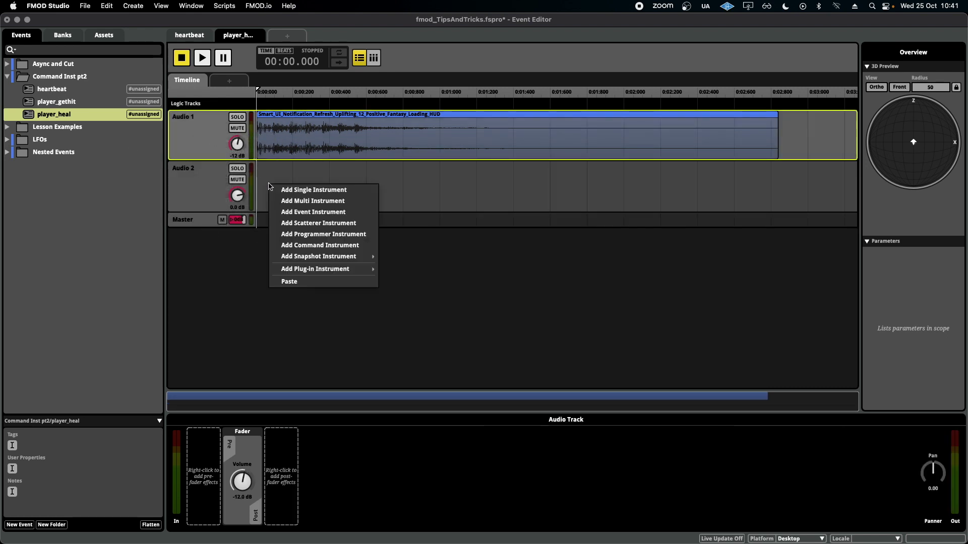
{"action": "left_click", "coordinate": [337, 245]}
Make the command Set Parameter on global Health with value 1.00, then play player_heal.
{"action": "left_click", "coordinate": [217, 452]}
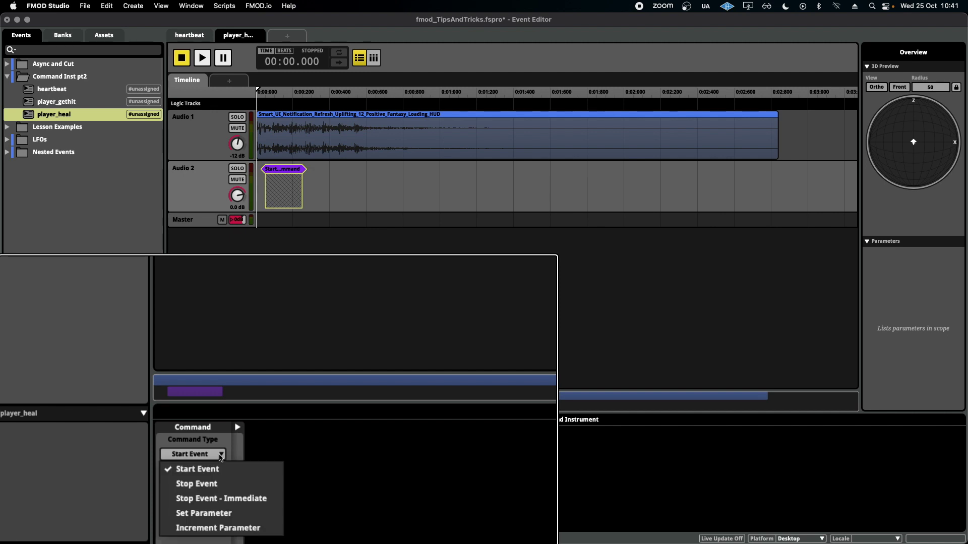
{"action": "left_click", "coordinate": [248, 515]}
{"action": "left_click", "coordinate": [220, 483]}
{"action": "mouse_move", "coordinate": [275, 484]}
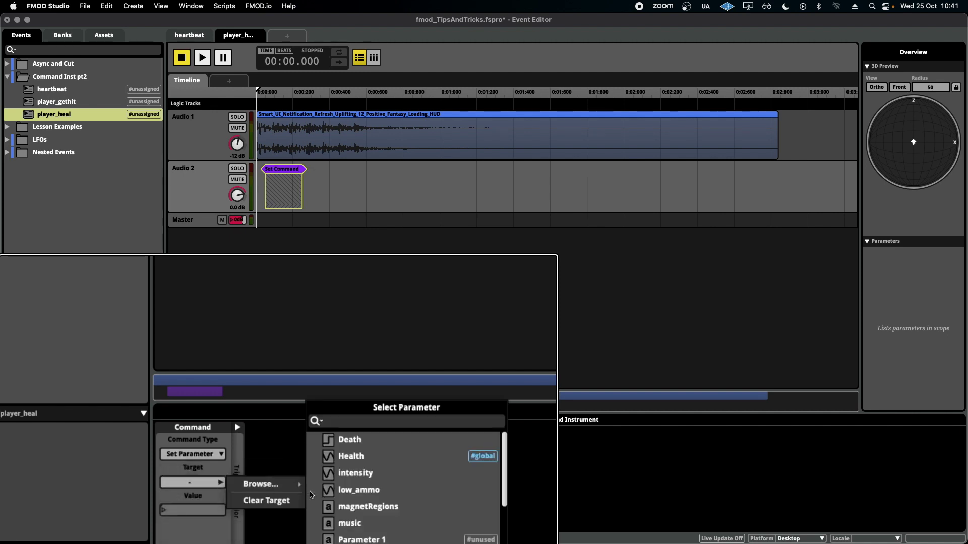
{"action": "left_click", "coordinate": [352, 457]}
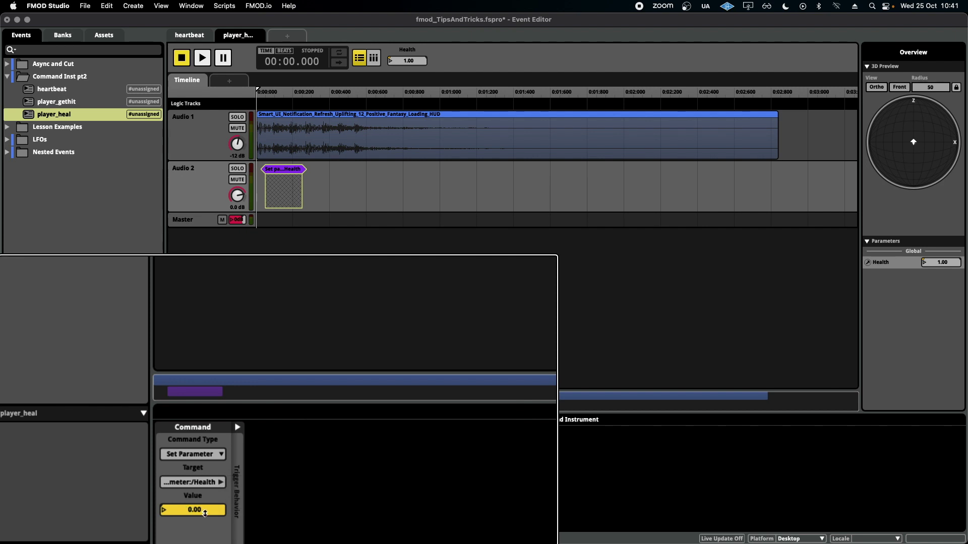
{"action": "left_click_drag", "start_coordinate": [205, 513], "coordinate": [205, 499]}
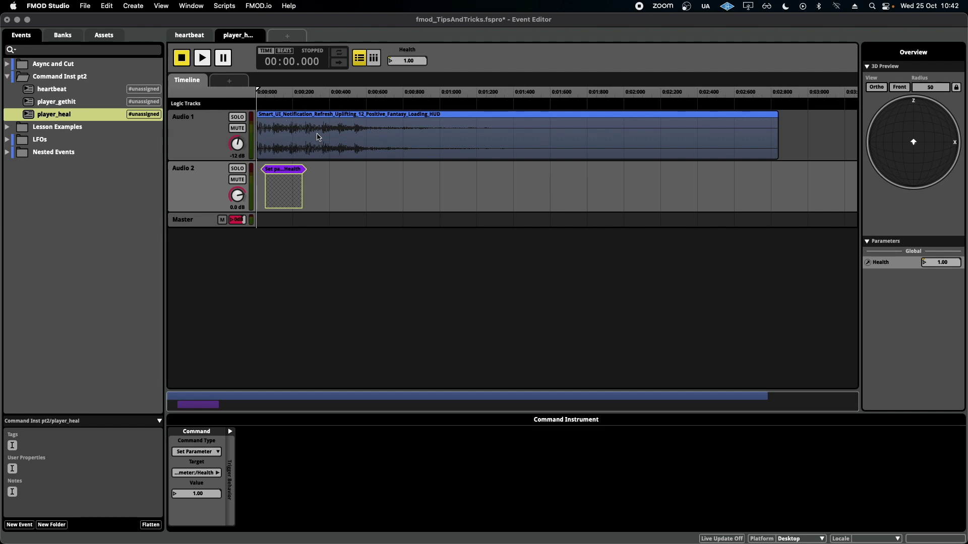
{"action": "key", "text": "space"}
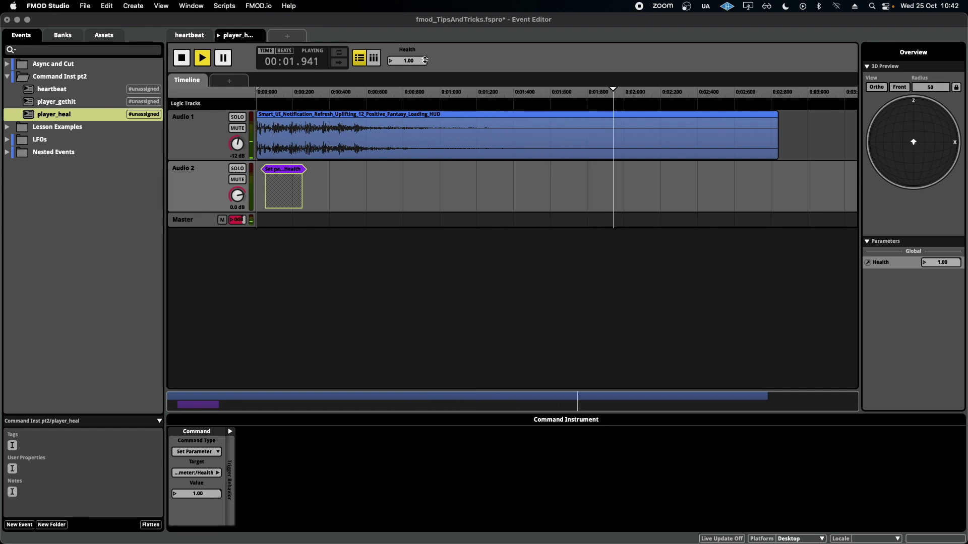
Play heartbeat, then player_gethit to lower Health, and open a new empty Editor tab.
{"action": "left_click", "coordinate": [82, 89]}
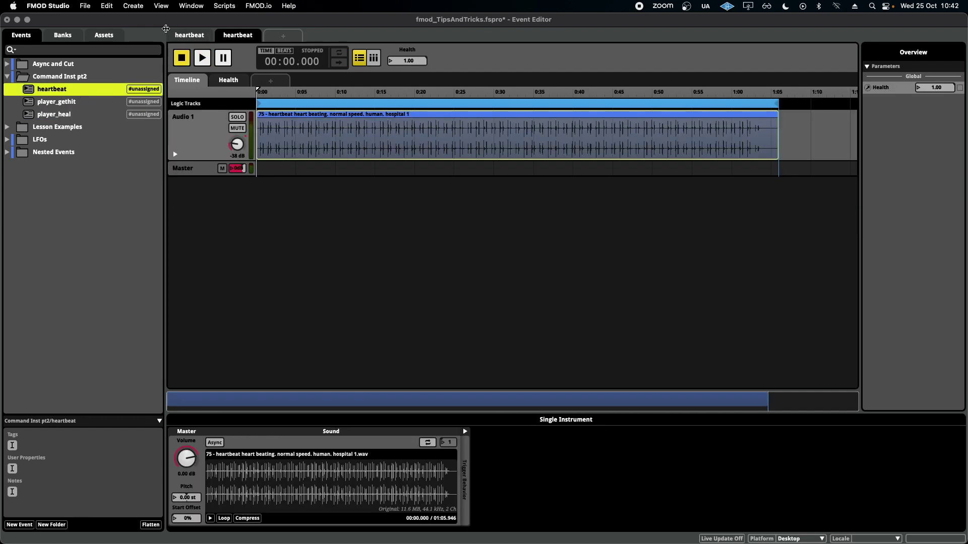
{"action": "left_click", "coordinate": [183, 38]}
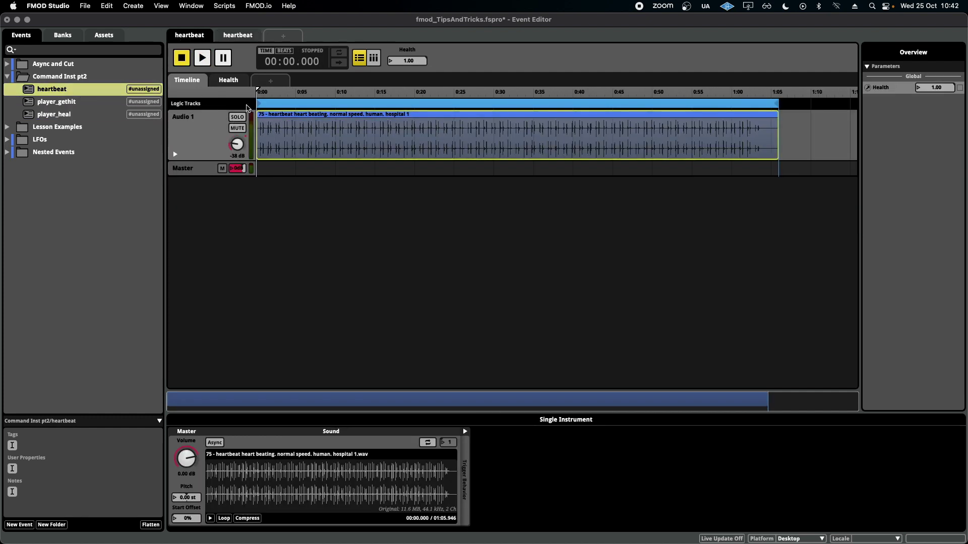
{"action": "key", "text": "space"}
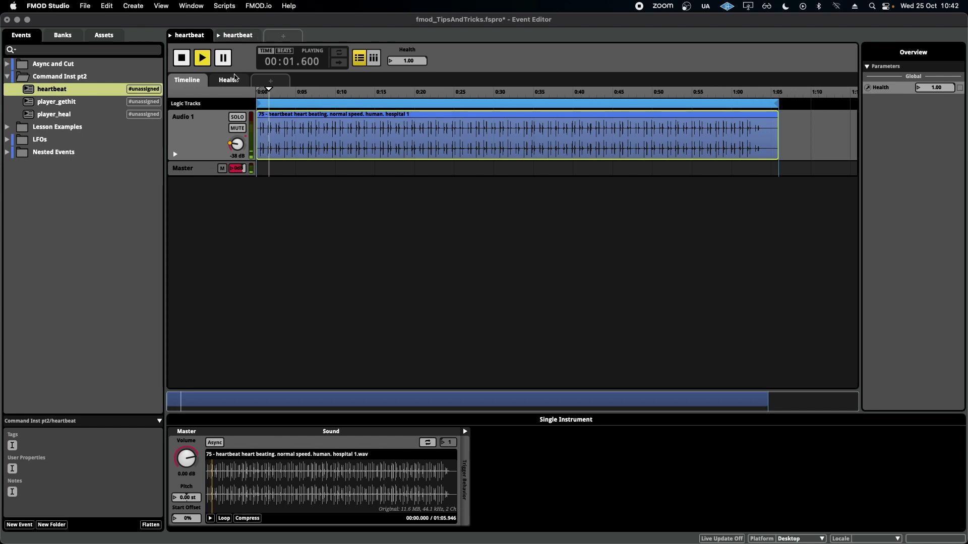
{"action": "left_click", "coordinate": [238, 35]}
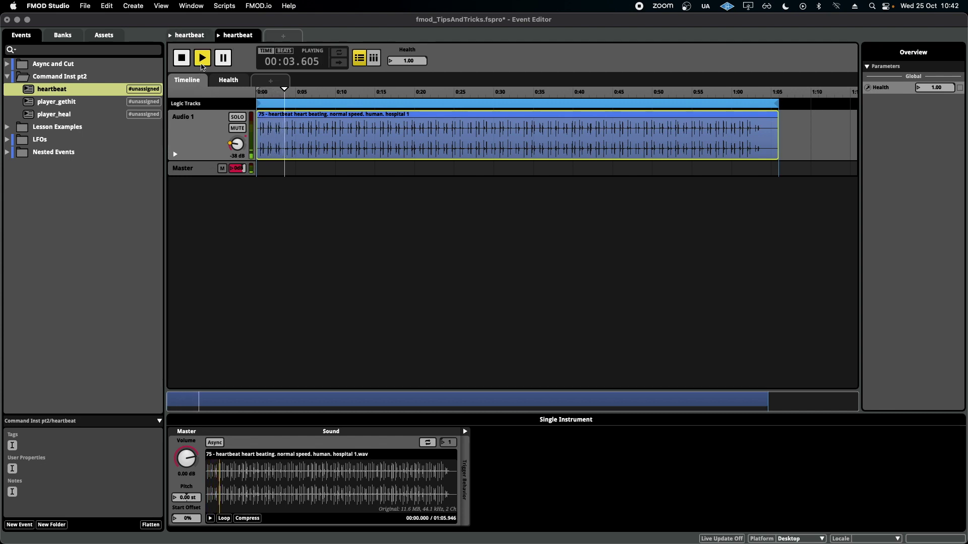
{"action": "key", "text": "Down"}
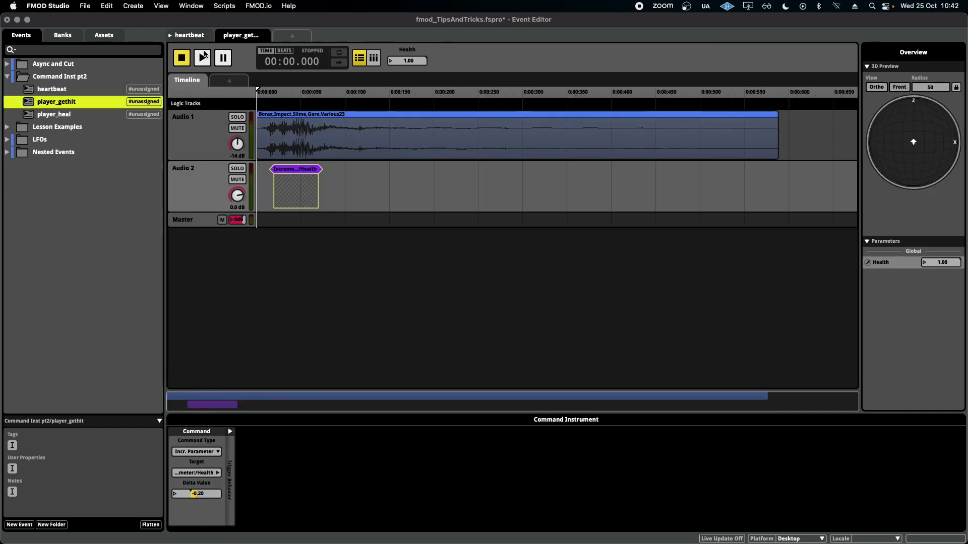
{"action": "left_click", "coordinate": [204, 53]}
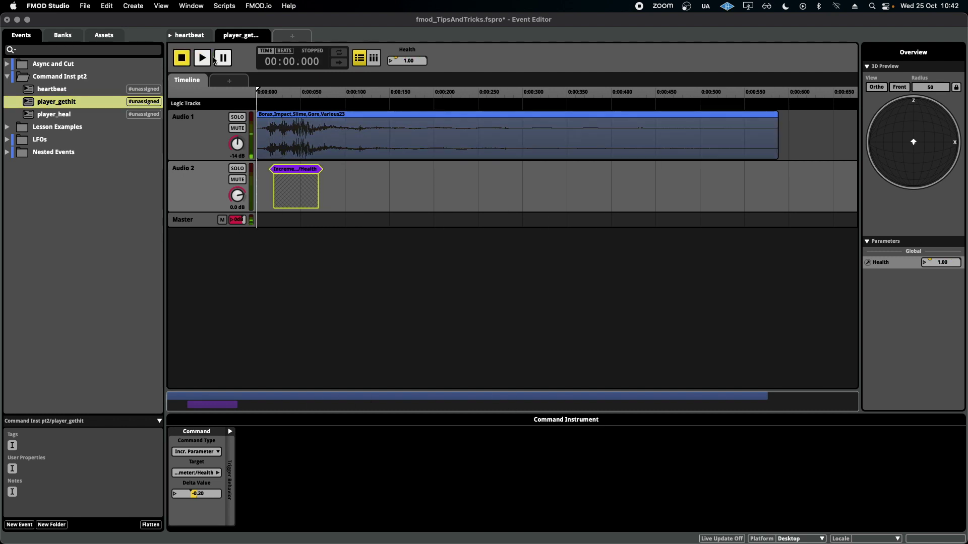
{"action": "left_click", "coordinate": [292, 36]}
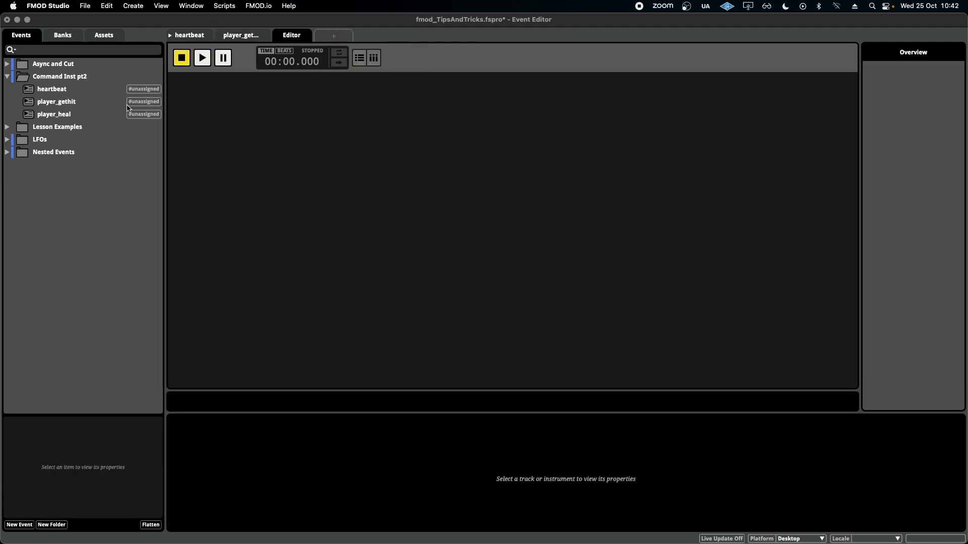
Load and play player_heal in the new tab, then nudge its Health command slightly later.
{"action": "left_click", "coordinate": [80, 114]}
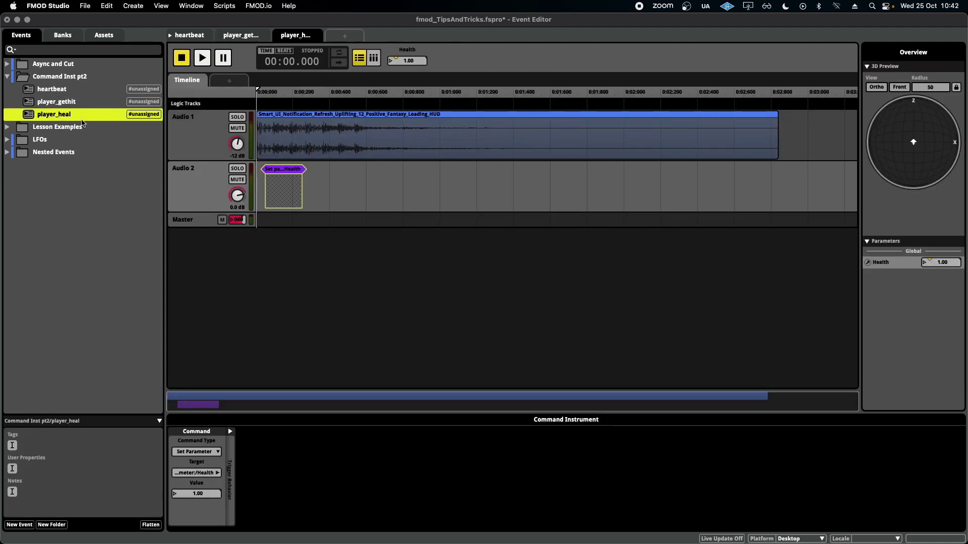
{"action": "left_click", "coordinate": [204, 59]}
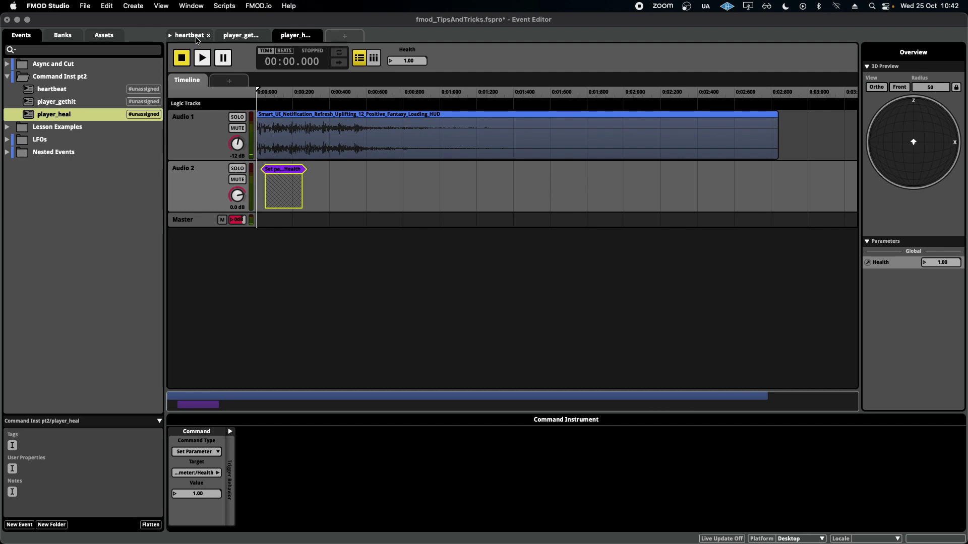
{"action": "left_click", "coordinate": [189, 36]}
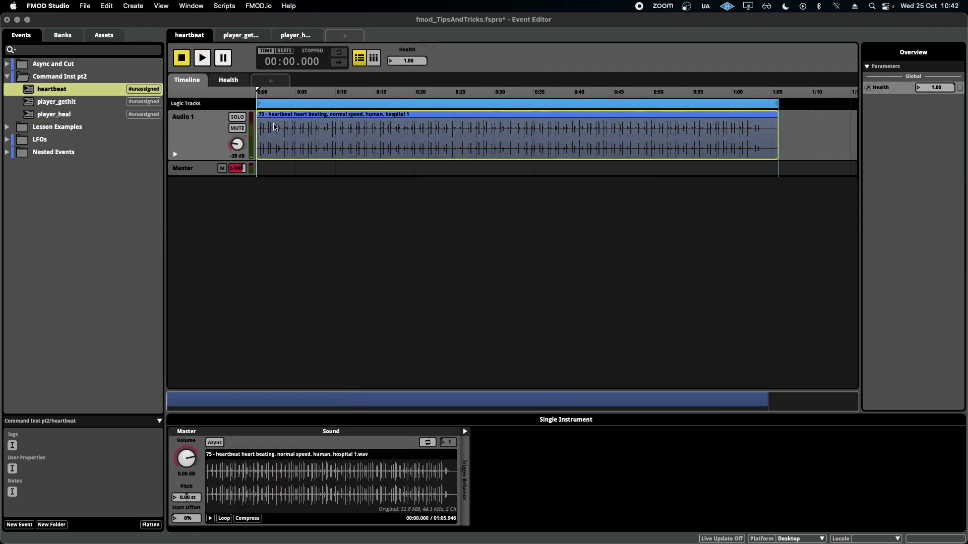
{"action": "left_click", "coordinate": [291, 36]}
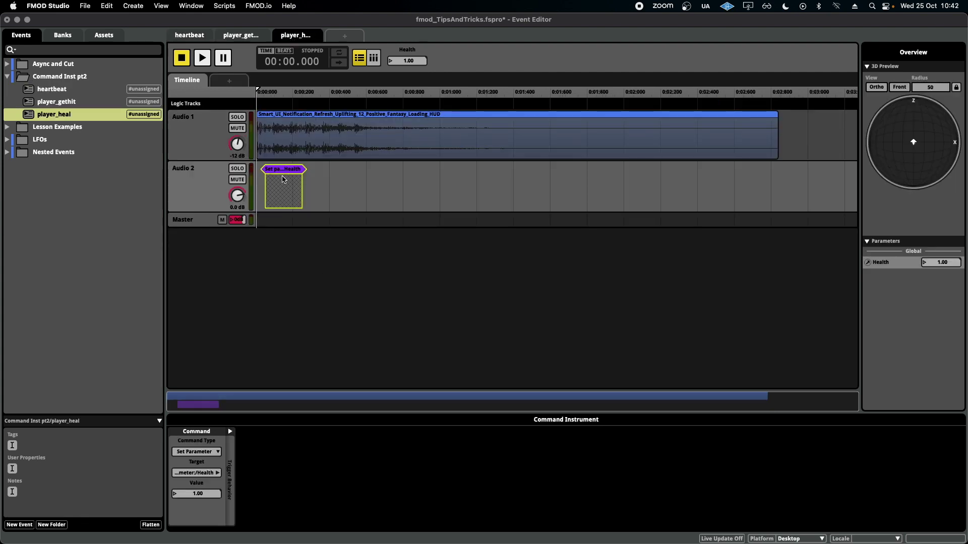
{"action": "mouse_move", "coordinate": [283, 179]}
{"action": "left_mouse_down"}
{"action": "mouse_move", "coordinate": [298, 181]}
{"action": "mouse_move", "coordinate": [292, 188]}
{"action": "left_mouse_up"}
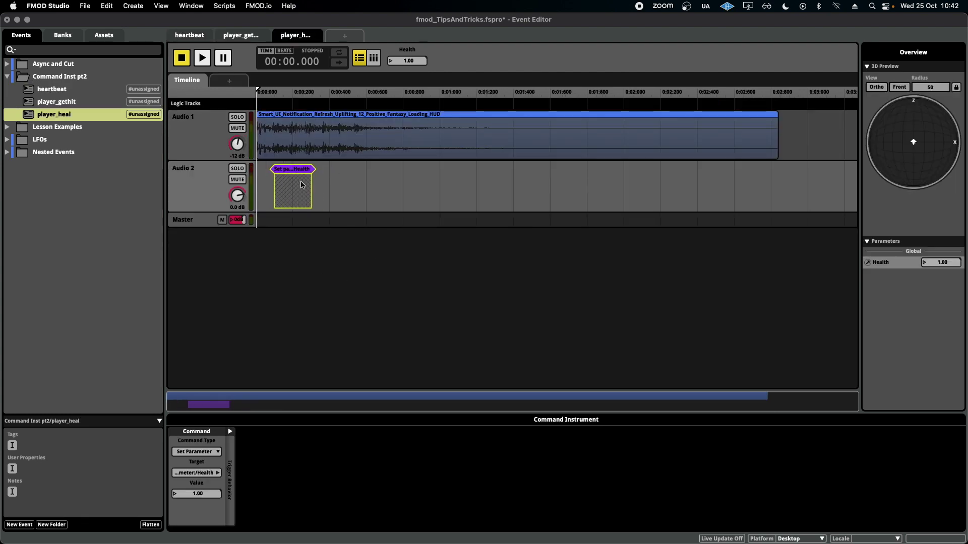